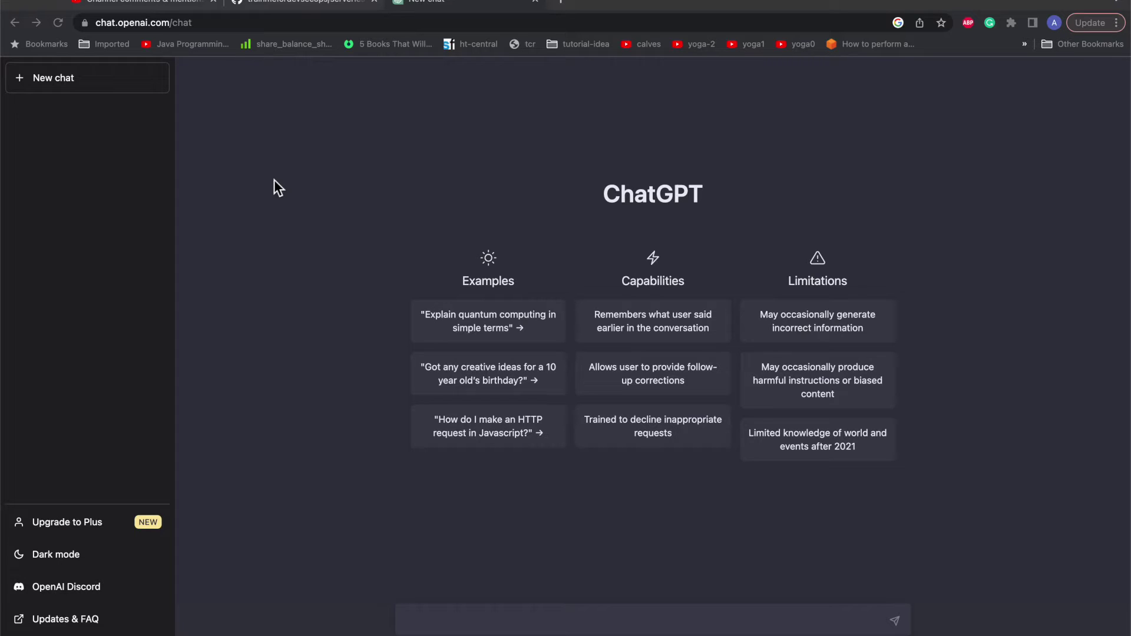
Step: Start a prompt: 'please generate a performance appraisal cover letter to my manager for the work done…'
left_click(451, 623)
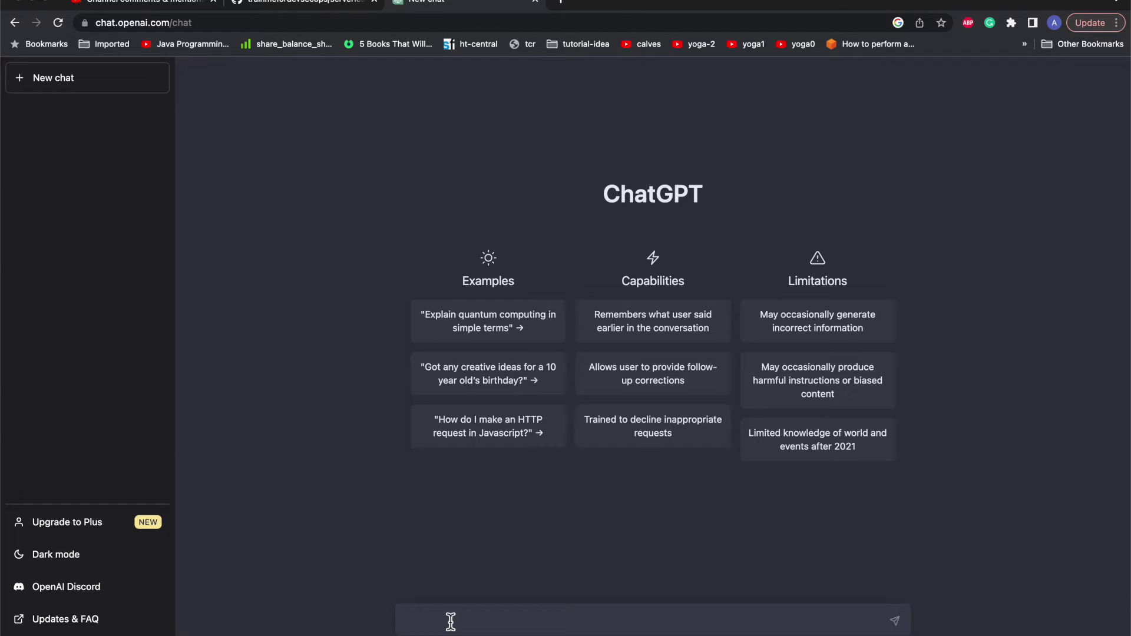
type("please generate a per")
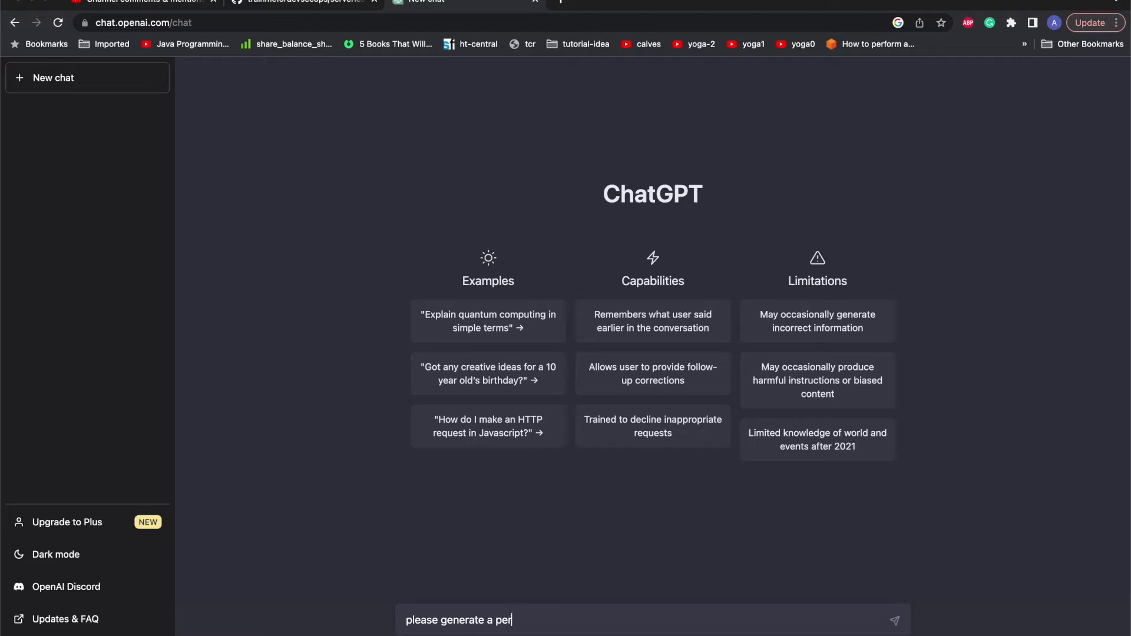
type("formance appraisal cover ")
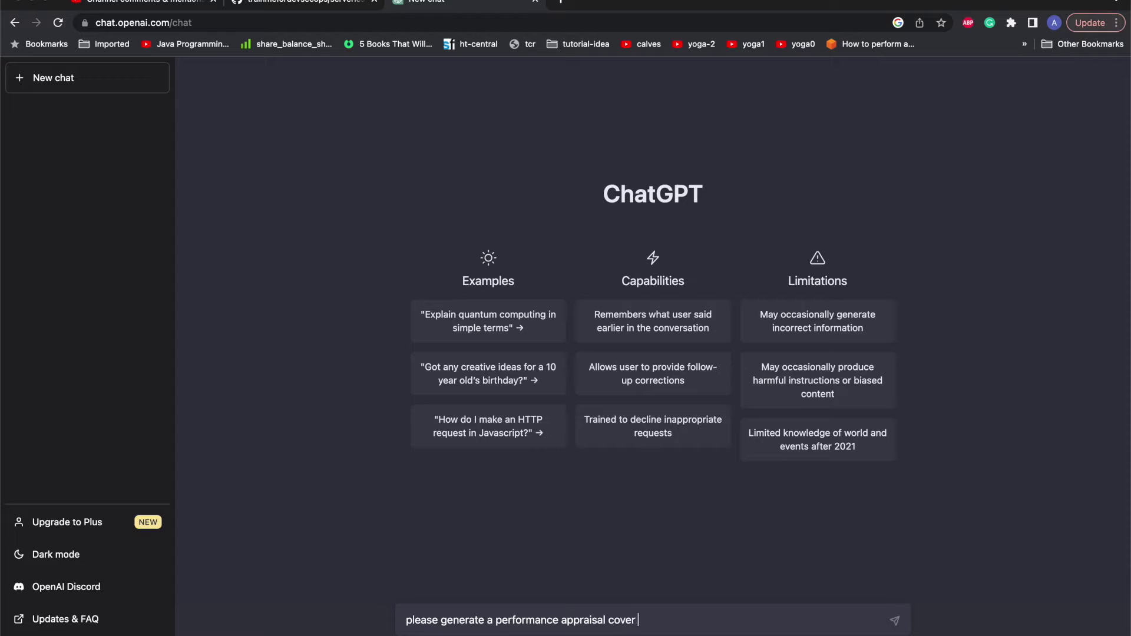
type("letter to my manager")
type(" f")
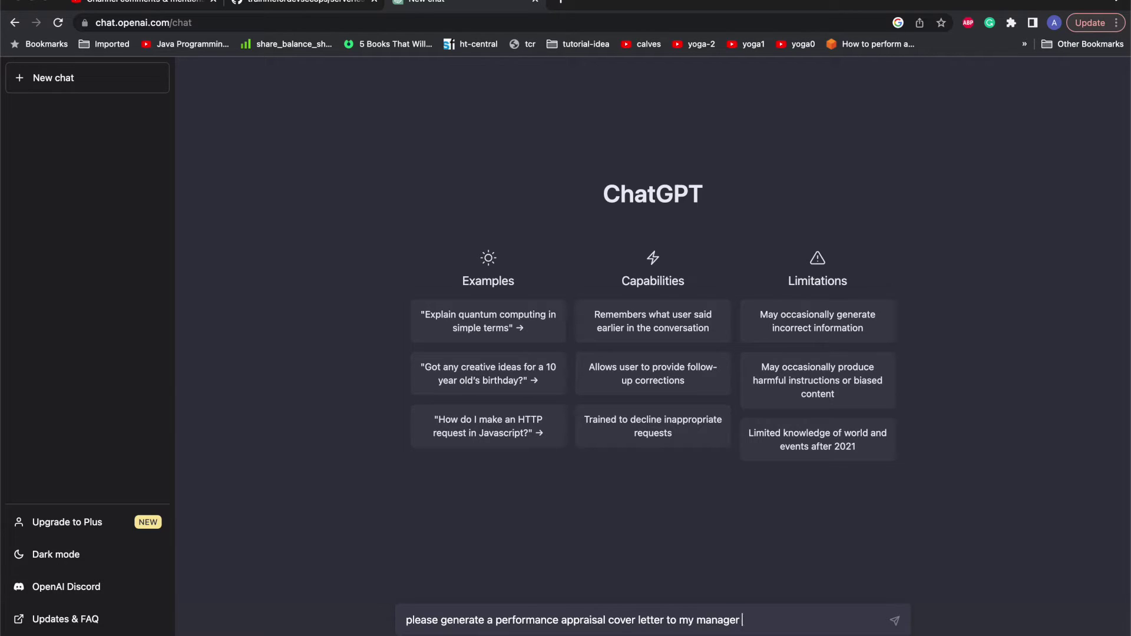
type("or")
type(" the work ")
type("done")
type(" : ")
type("impl")
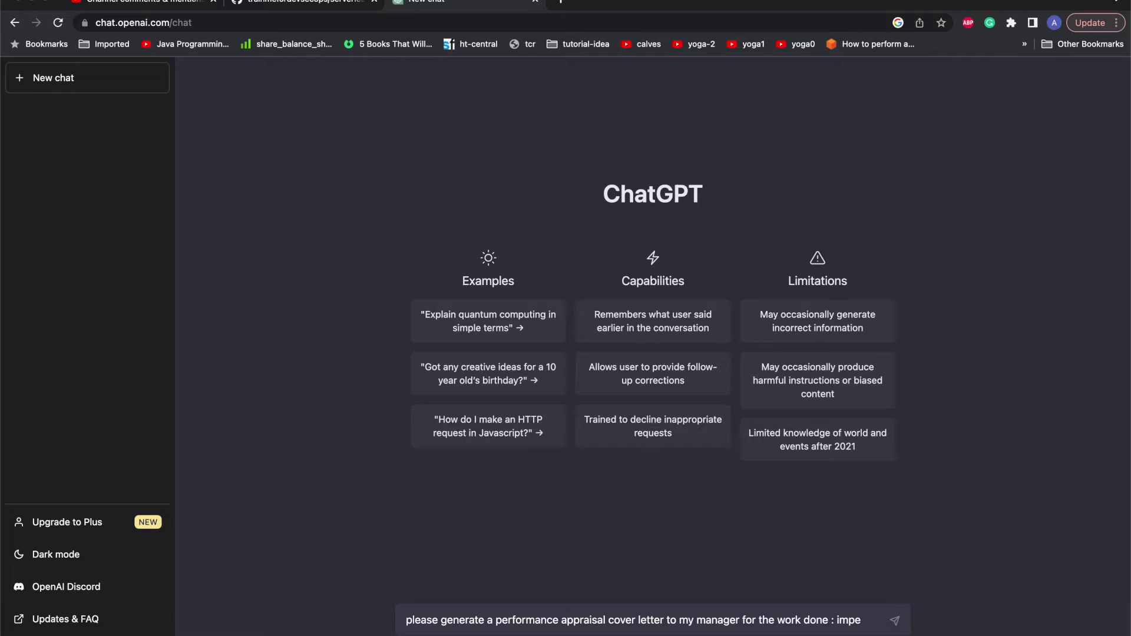
type("ementation of")
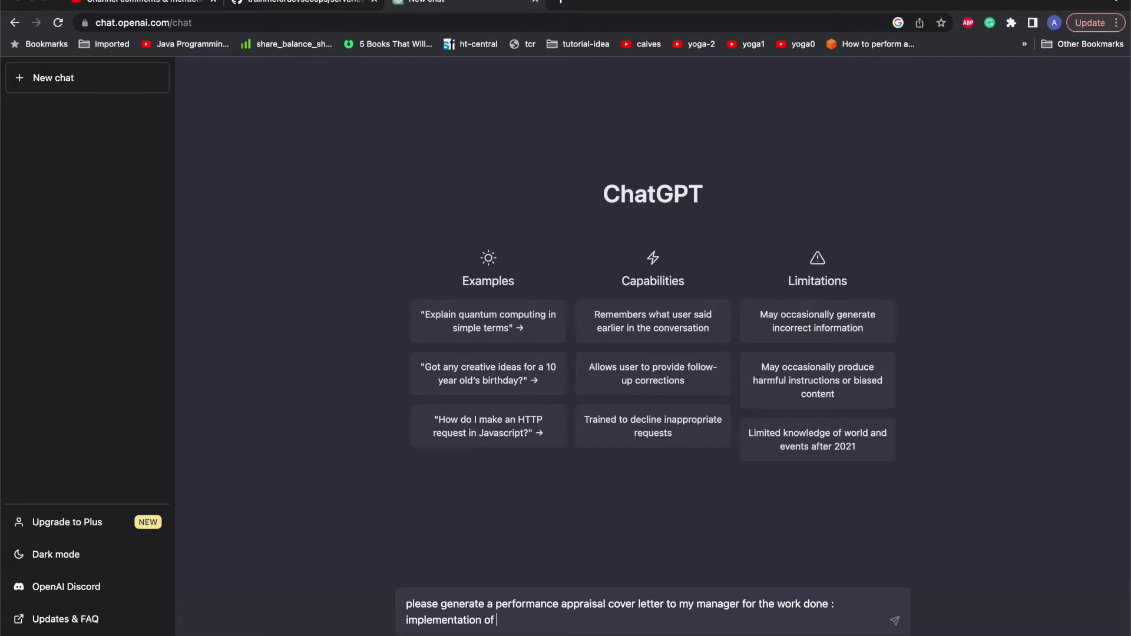
type(" java framework for our backen")
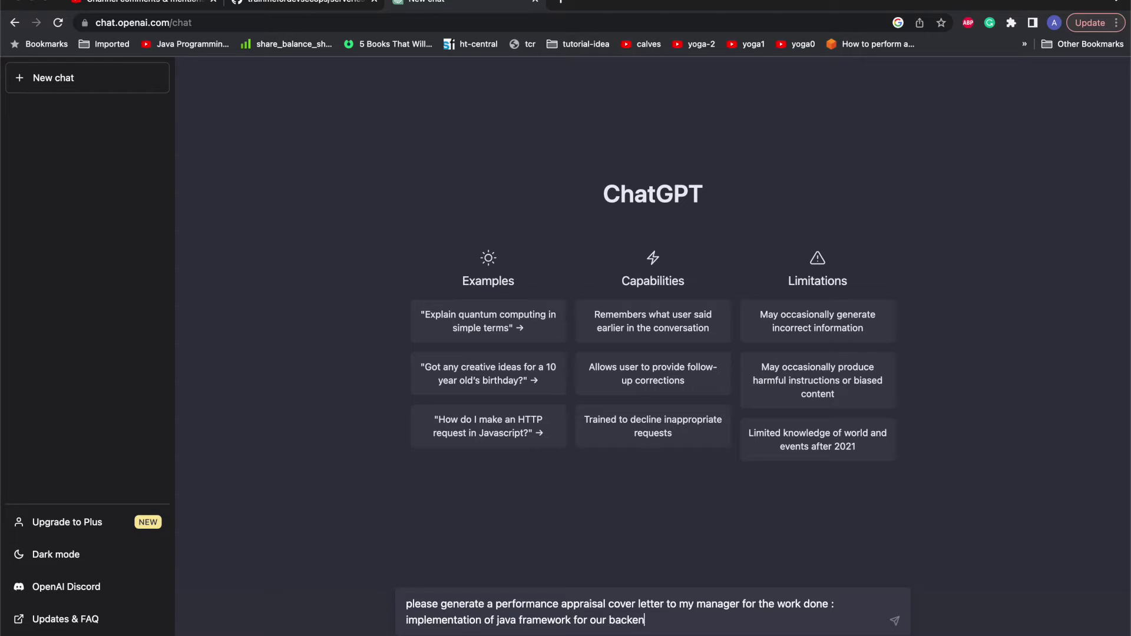
type("d team")
type("which is being us")
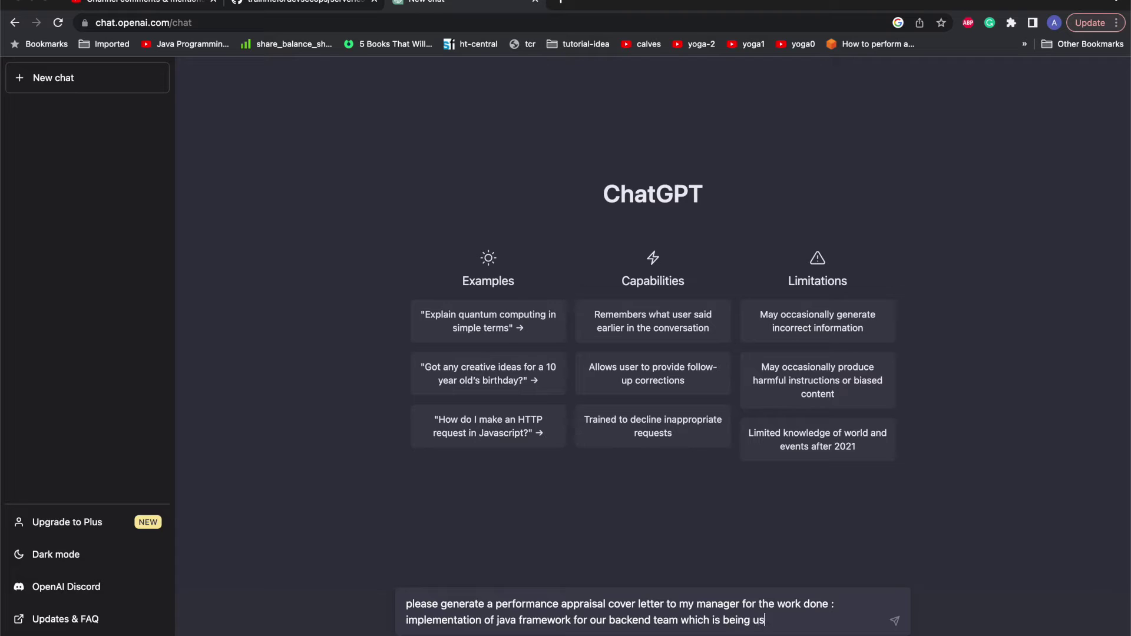
type("ed by several applci")
Step: Finish the prompt with 'application teams as a template for reference', fixing typos, and send it
key("BackSpace")
key("BackSpace")
key("BackSpace")
type("lication")
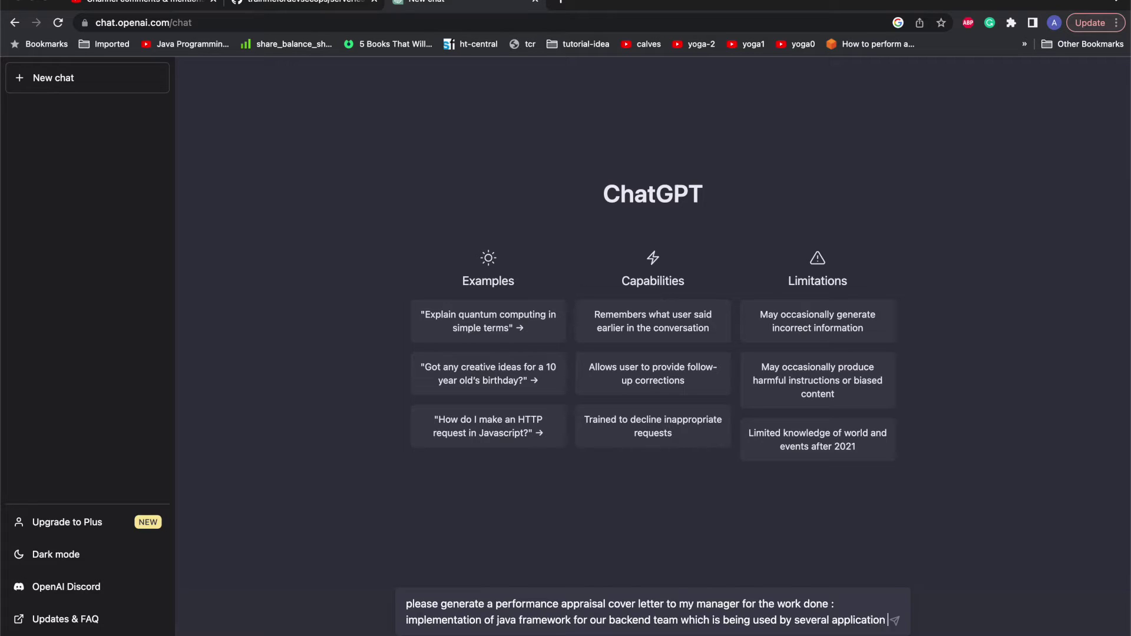
type(" teams a as")
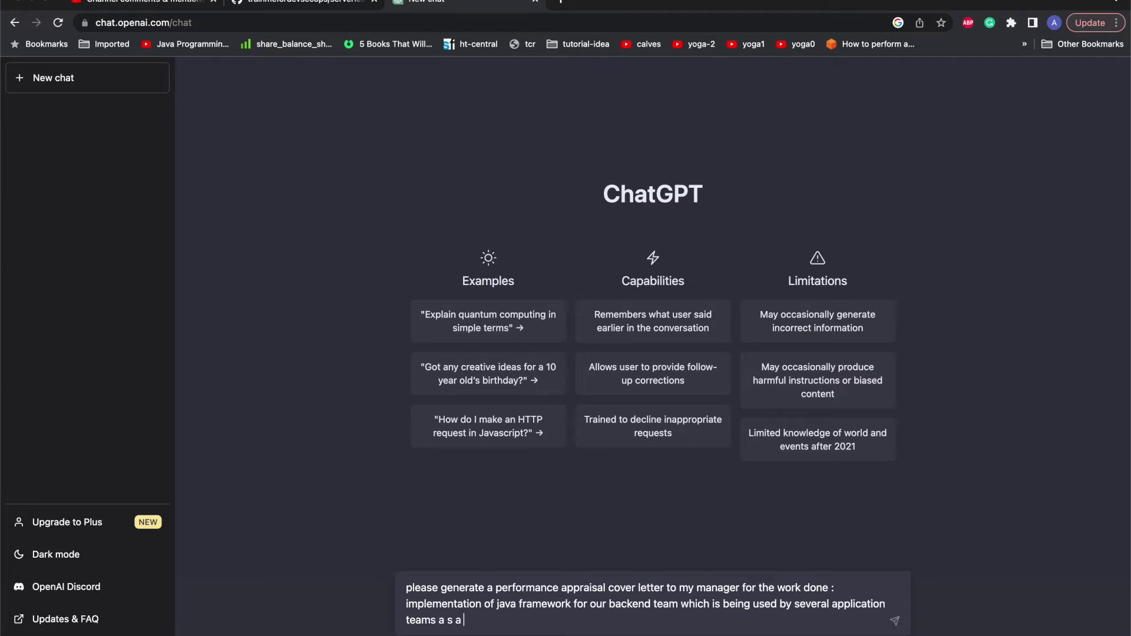
key("BackSpace")
key("BackSpace")
key("BackSpace")
type("s")
key("BackSpace")
key("BackSpace")
type("s a template for reference")
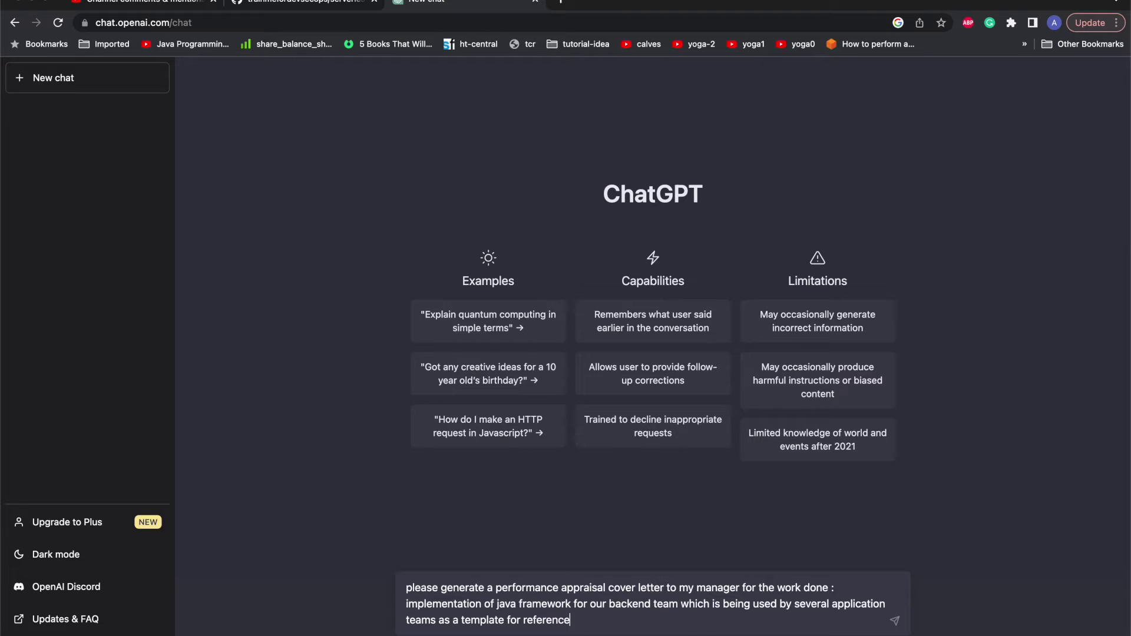
key("Return")
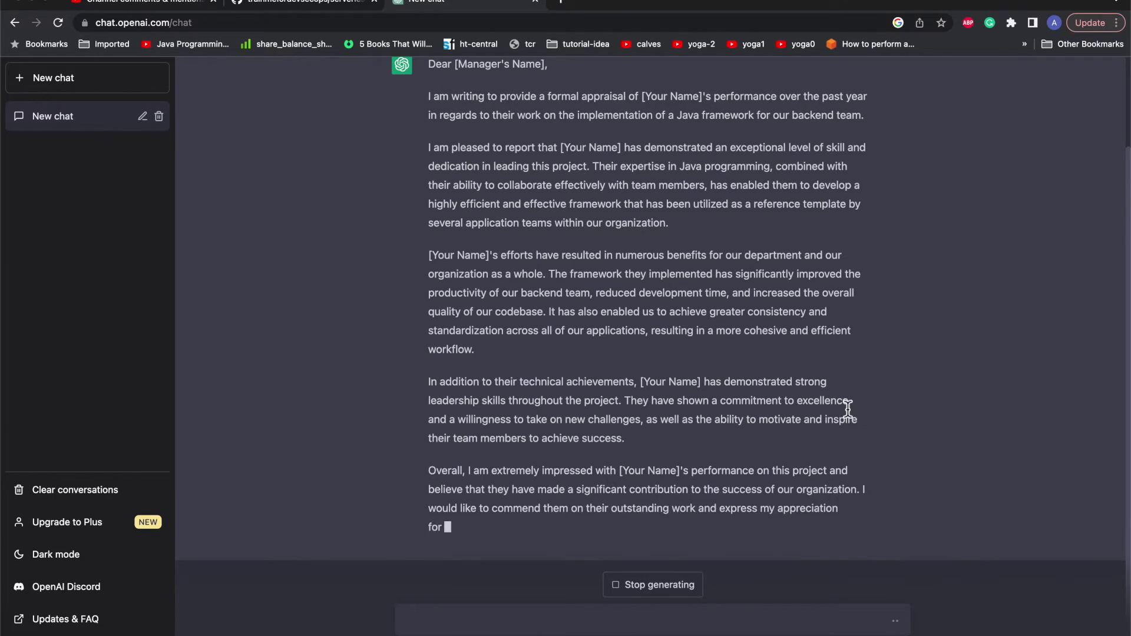
Step: Scroll up to read the appraisal letter as it is generated
scroll(848, 408, "up", 2)
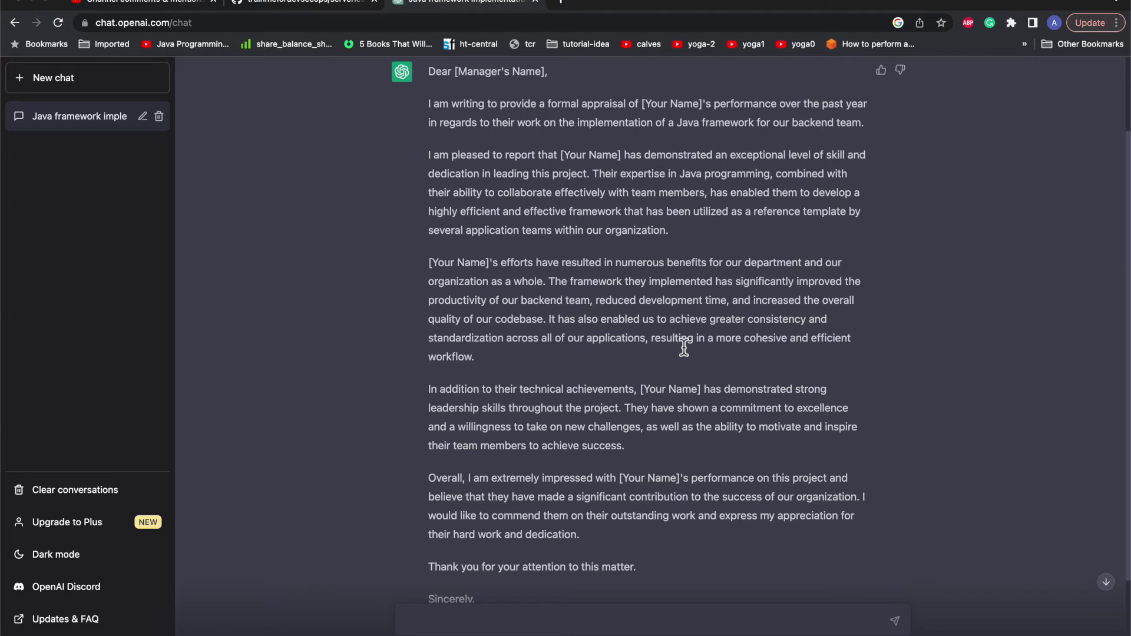
Step: Scroll down to the letter's 'Sincerely,' sign-off and '[Your Name]' placeholder
scroll(760, 333, "down", 2)
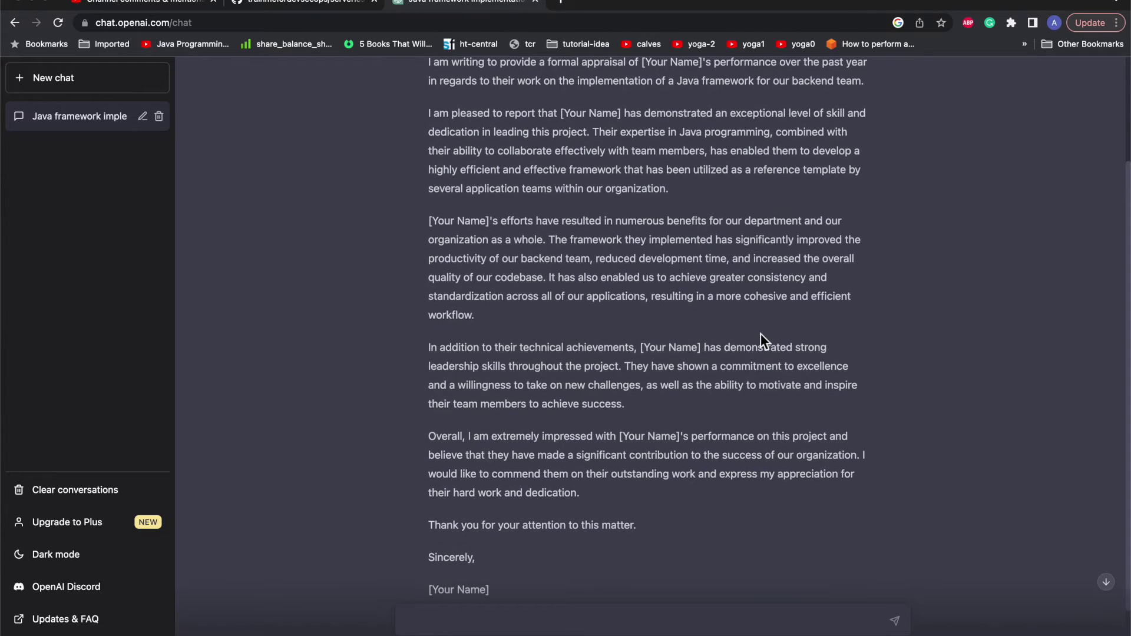
scroll(762, 333, "down", 1)
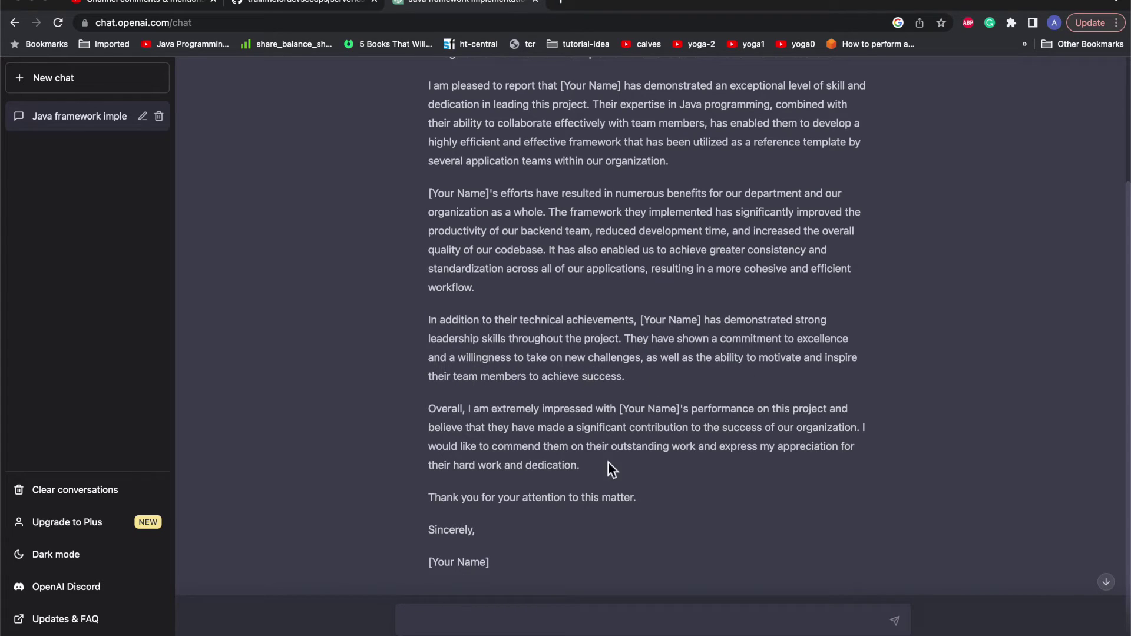
scroll(616, 399, "down", 1)
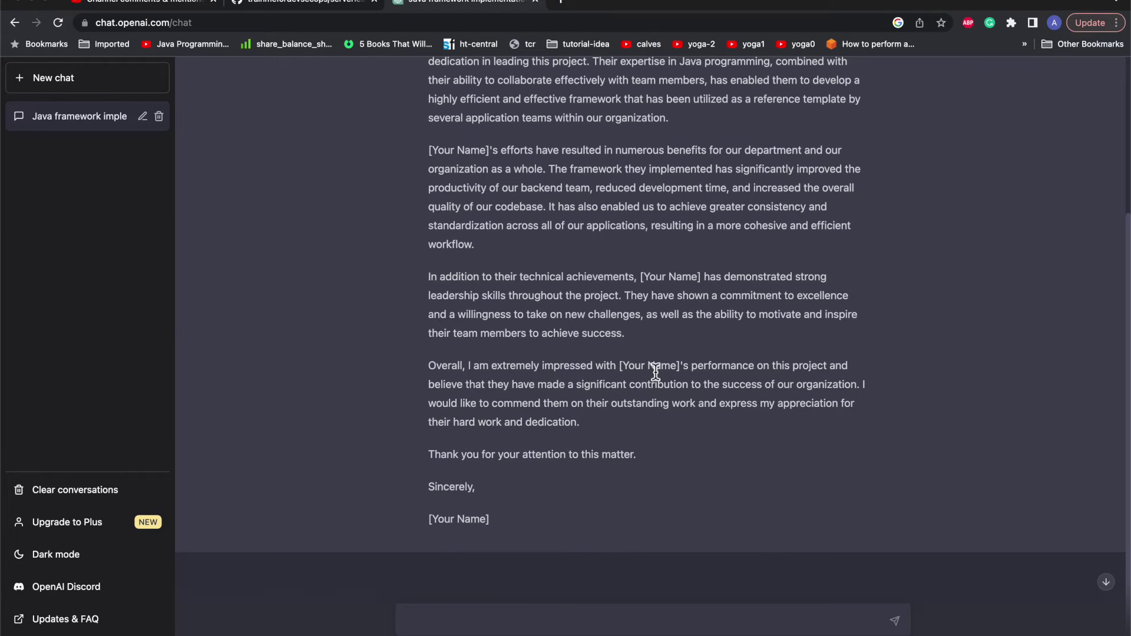
scroll(661, 372, "down", 1)
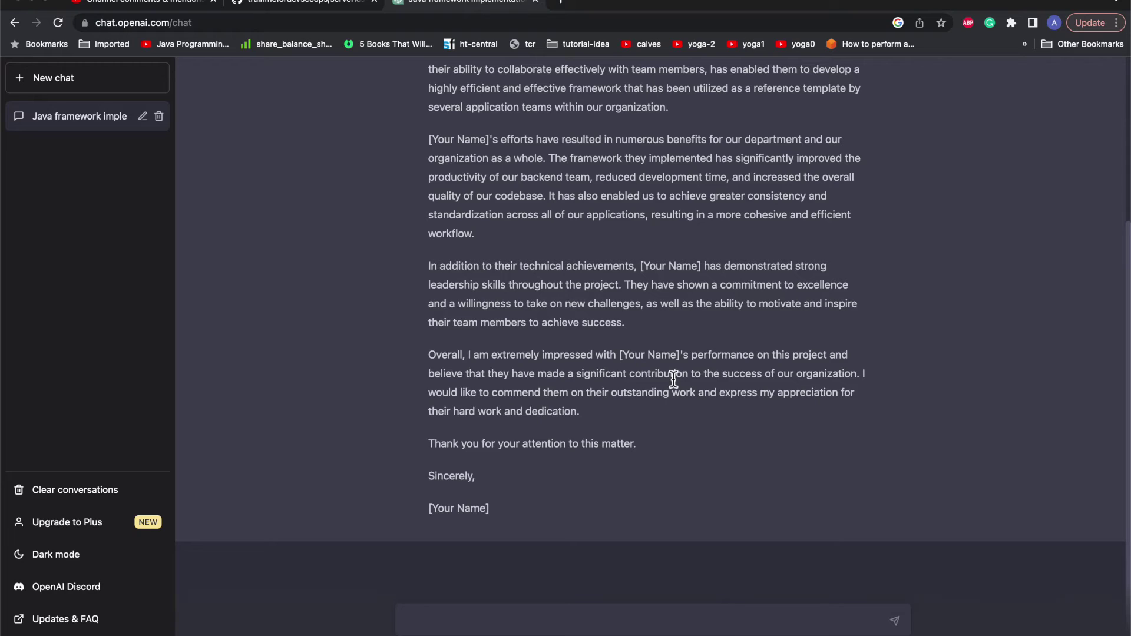
scroll(673, 378, "up", 2)
scroll(673, 381, "up", 1)
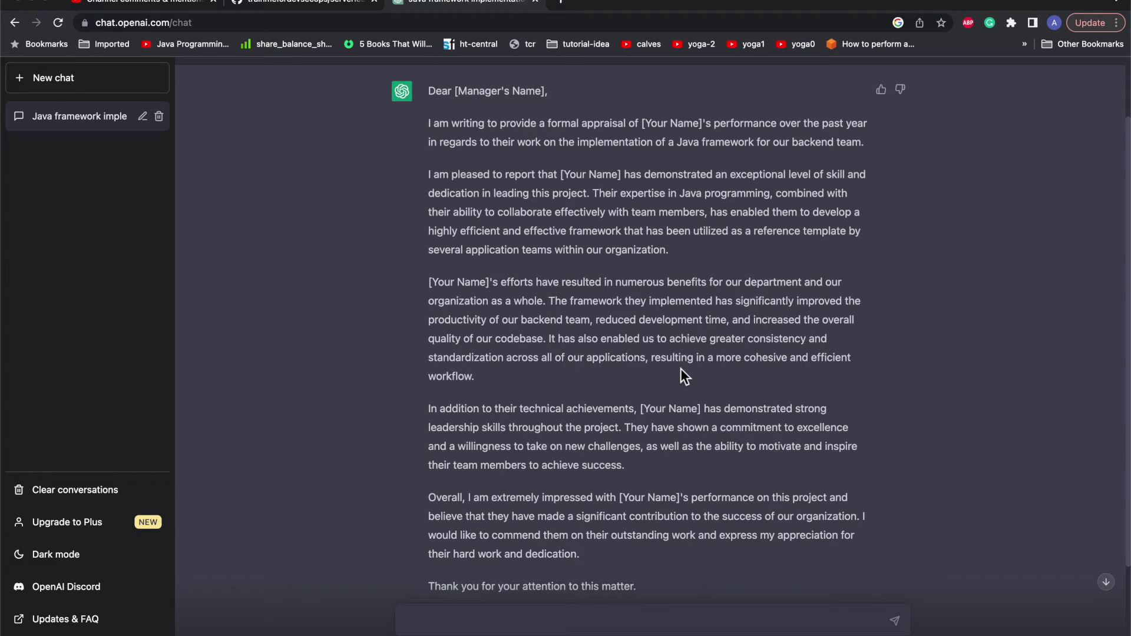
scroll(721, 407, "down", 3)
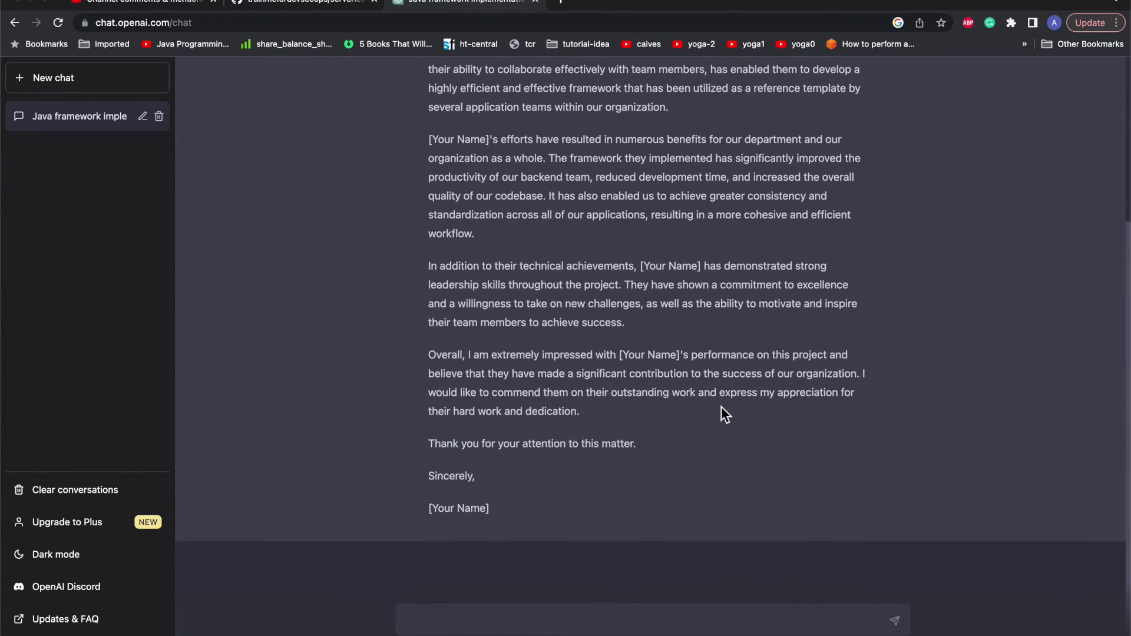
scroll(721, 406, "up", 3)
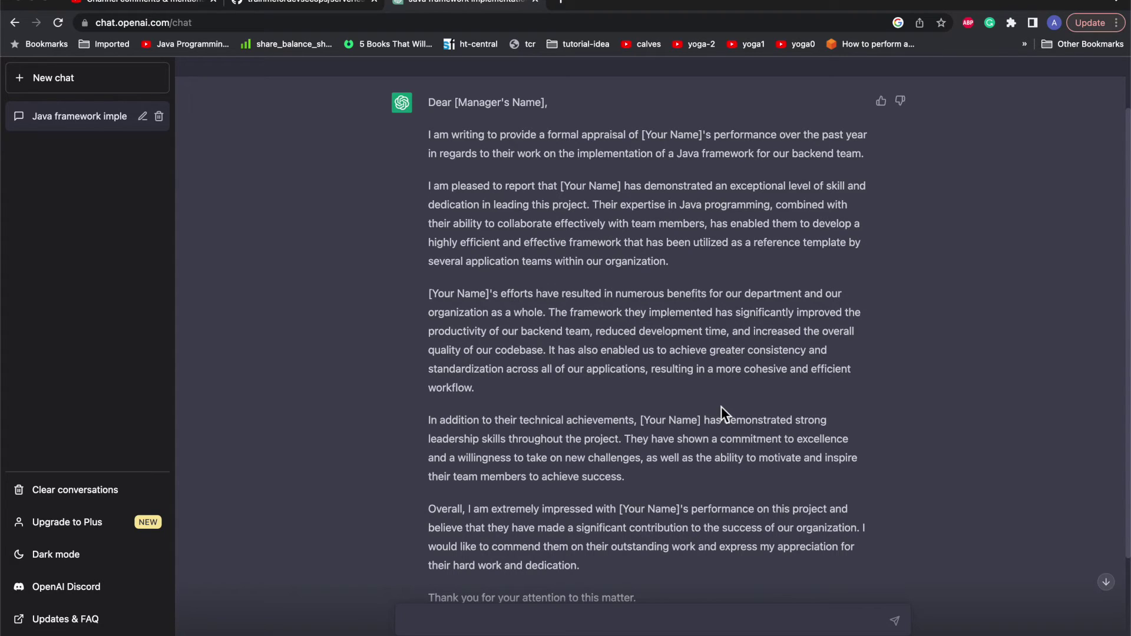
scroll(721, 407, "down", 2)
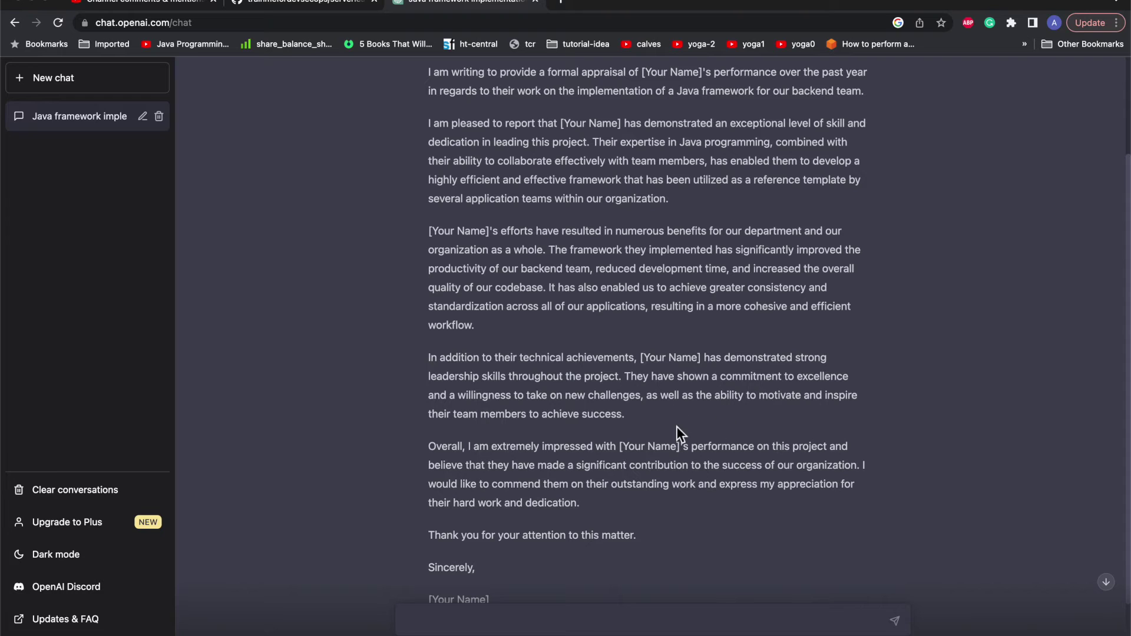
scroll(676, 427, "down", 2)
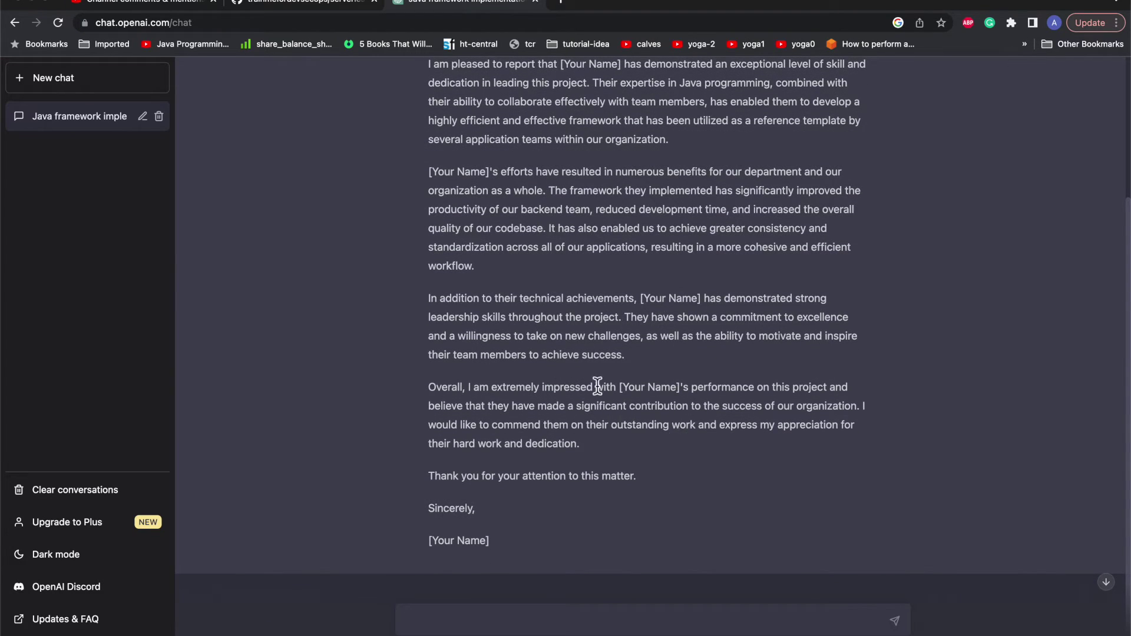
scroll(610, 318, "up", 3)
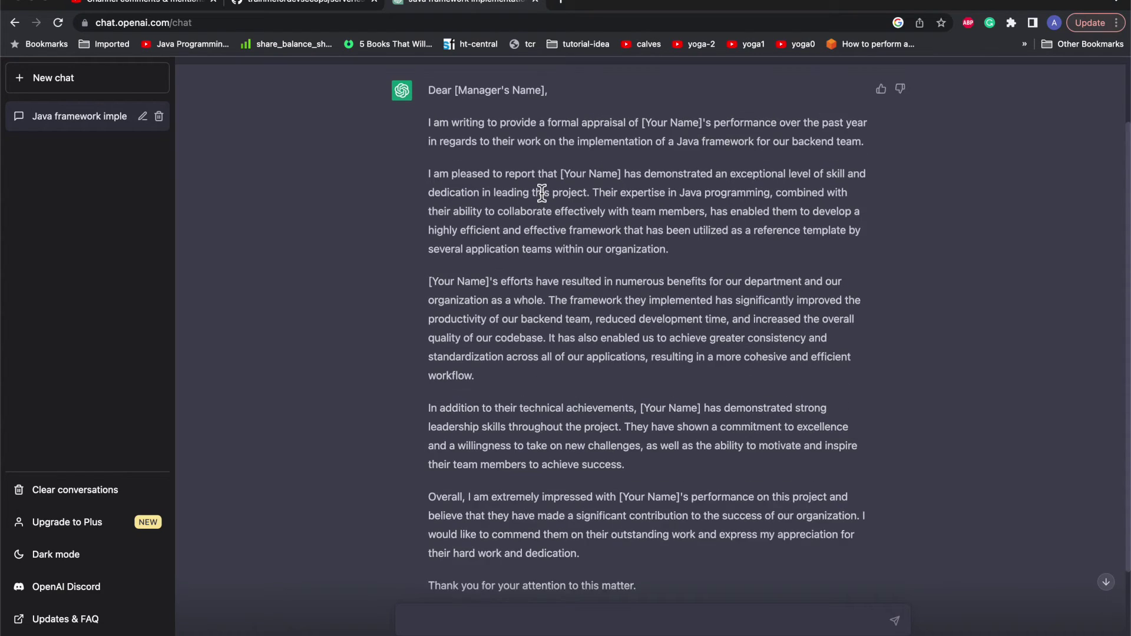
scroll(542, 191, "down", 5)
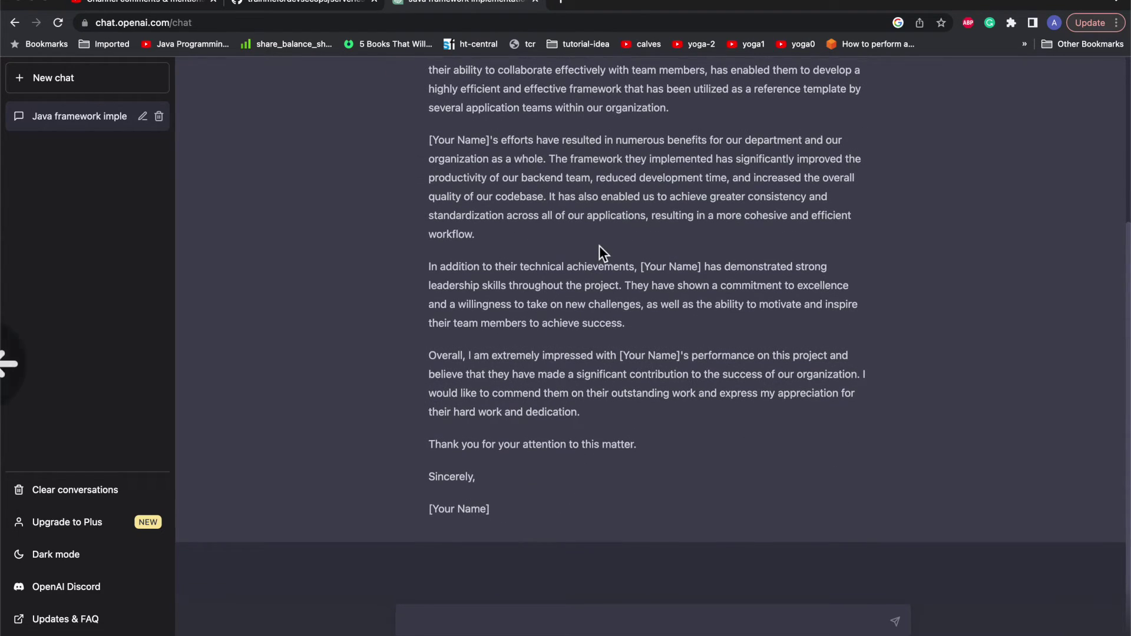
scroll(600, 251, "up", 5)
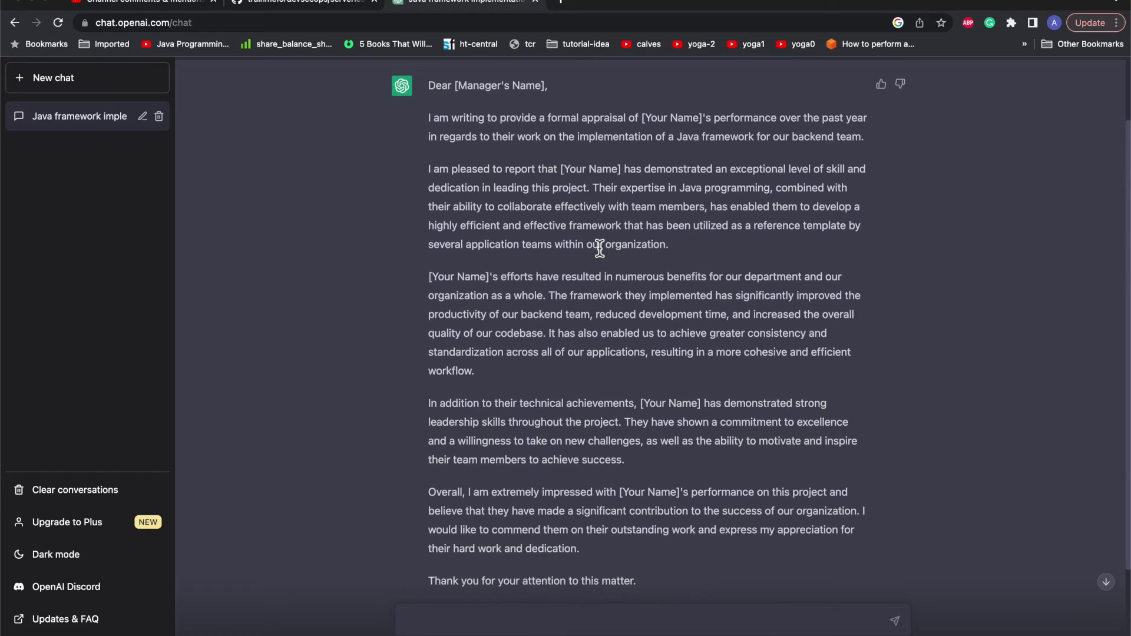
scroll(600, 248, "down", 4)
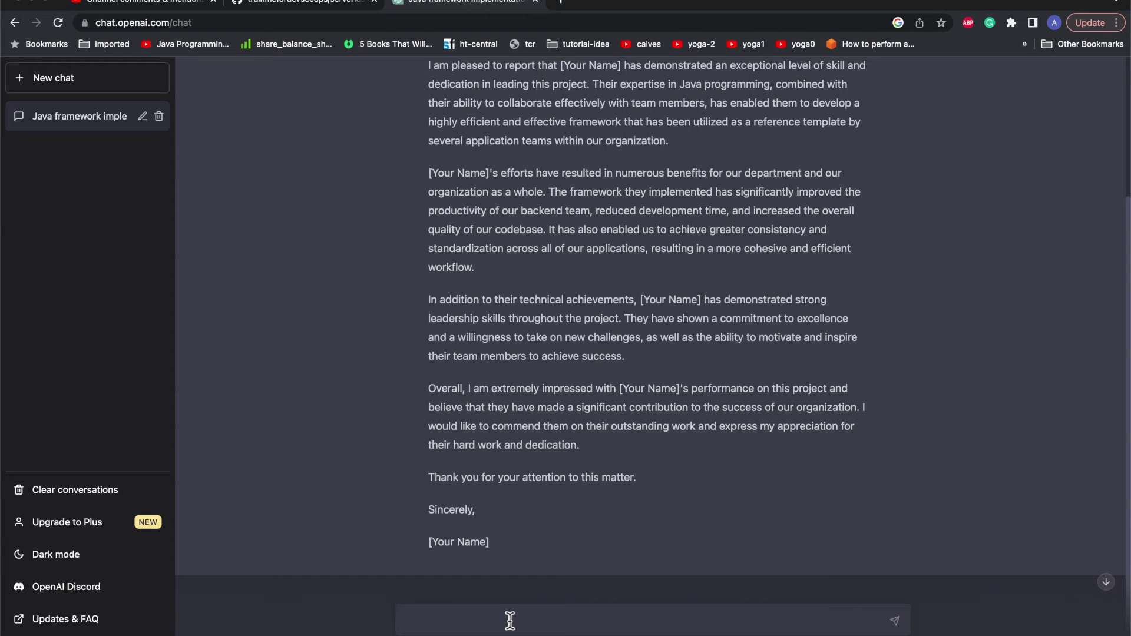
Step: Send a request for feedback for a colleague helping with cloud automation and securing CI/CD
type("generate a feed")
key("BackSpace")
type("dback for my colleague who is helpi")
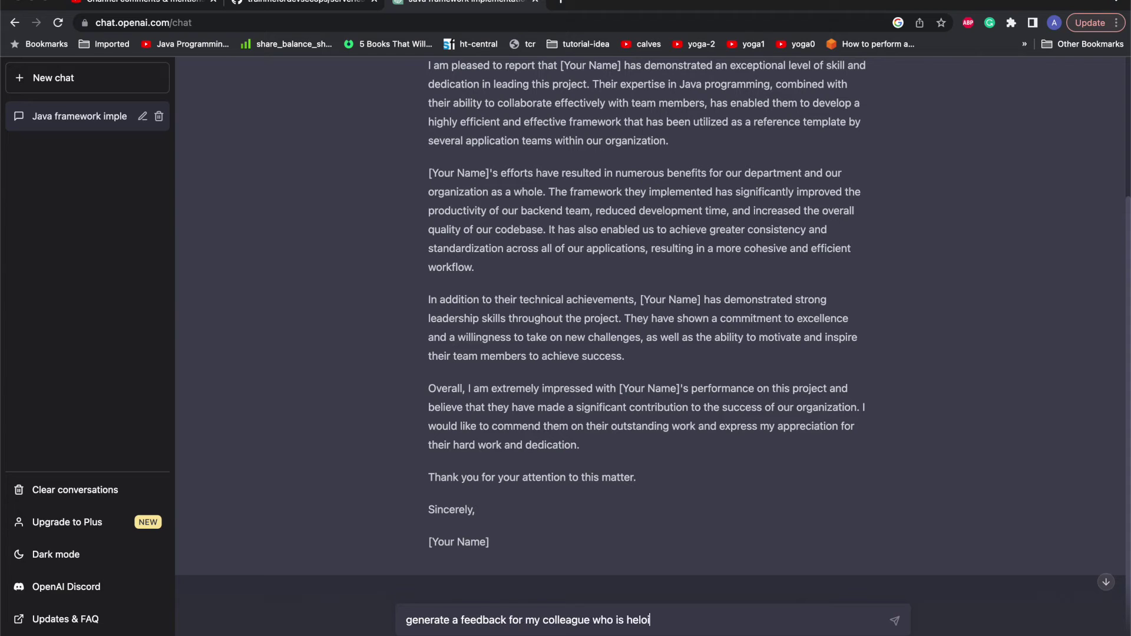
type("lping our application team with all")
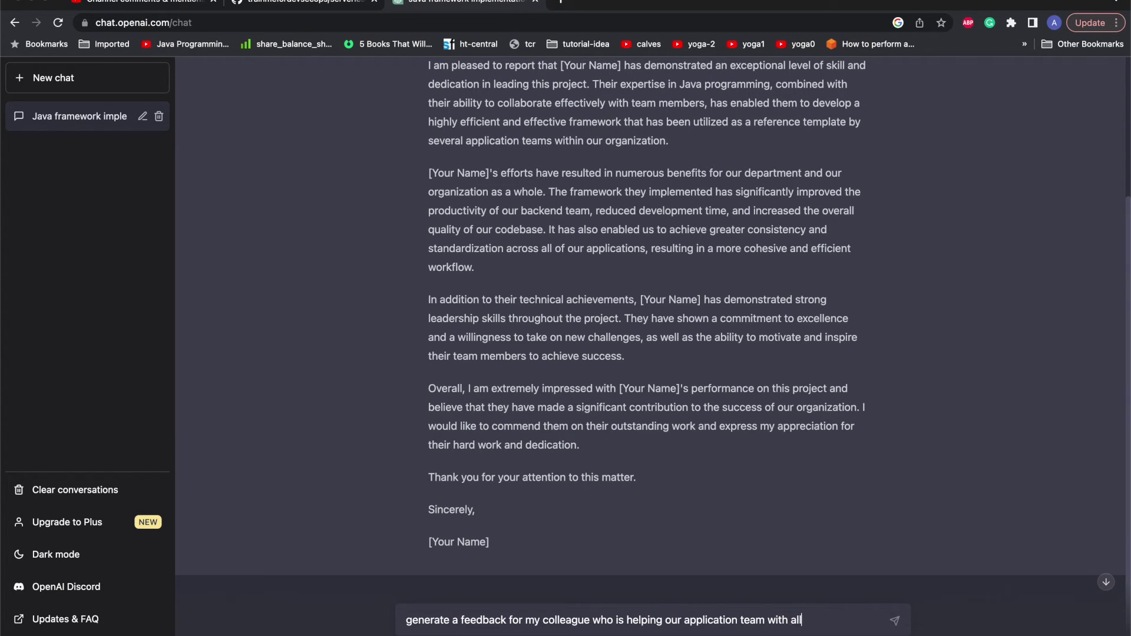
type("d of")
type(" cloud")
key("BackSpace")
key("BackSpace")
key("BackSpace")
type("loud automa")
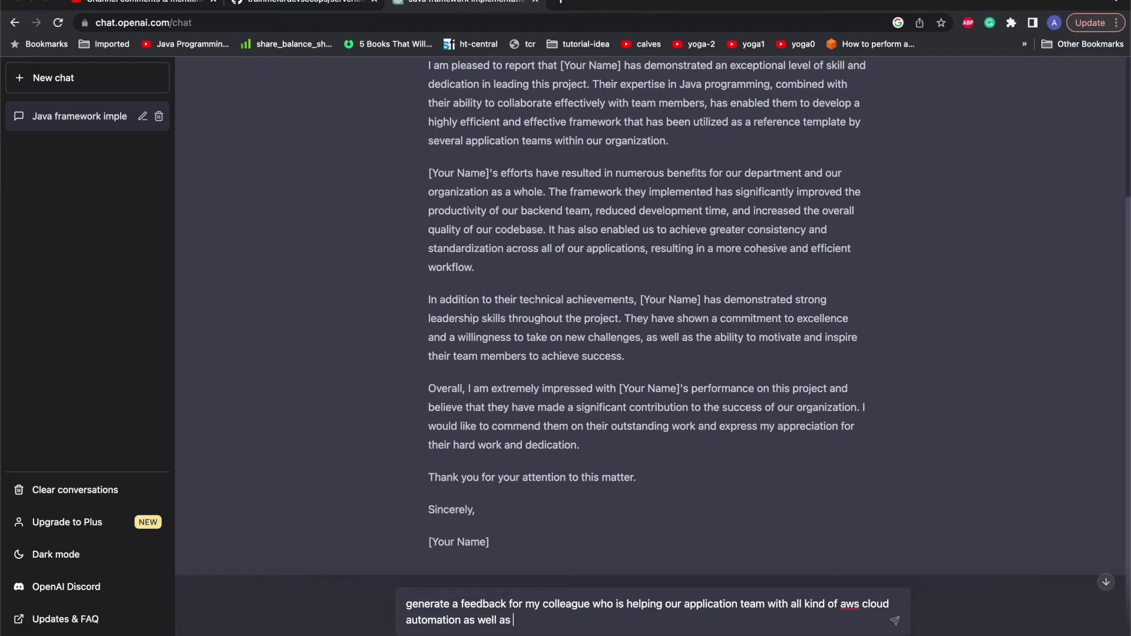
type("tion as well as securing ci/cd for our ap")
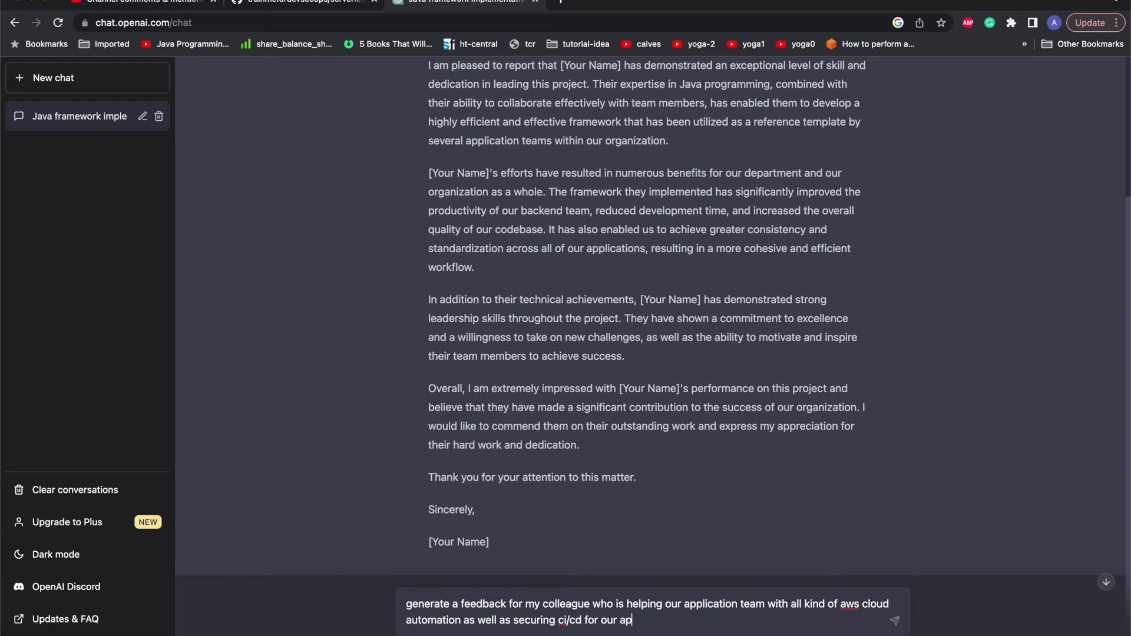
type("pllication")
key("Return")
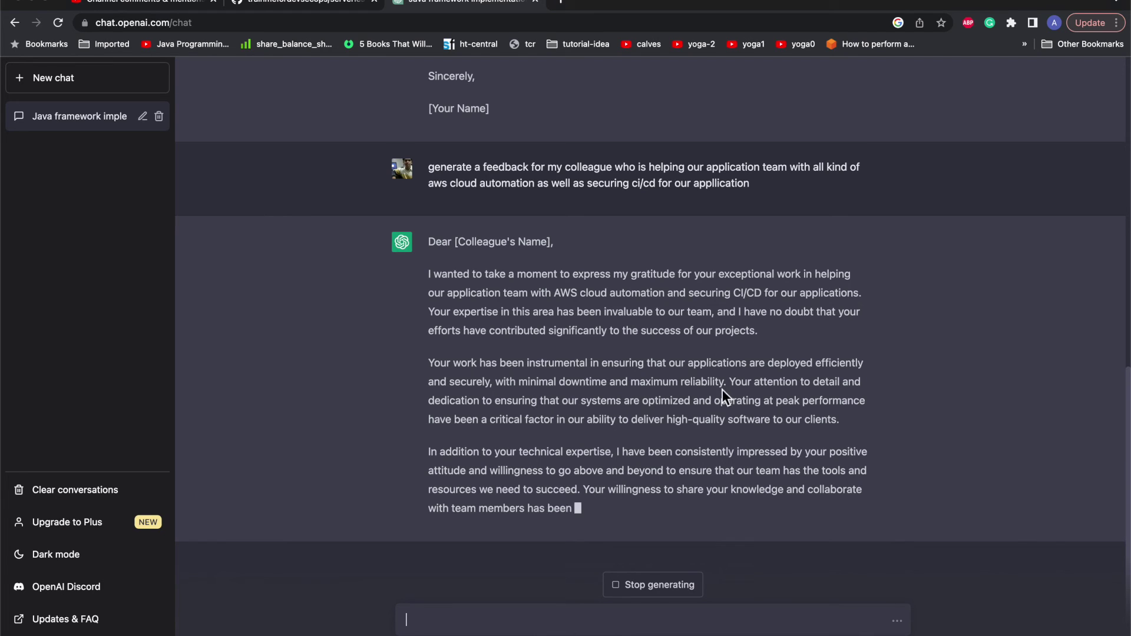
Step: Highlight 'minimal downtime and maximum reliability' and the high-quality software phrase, then deselect
left_click_drag(729, 387, 518, 389)
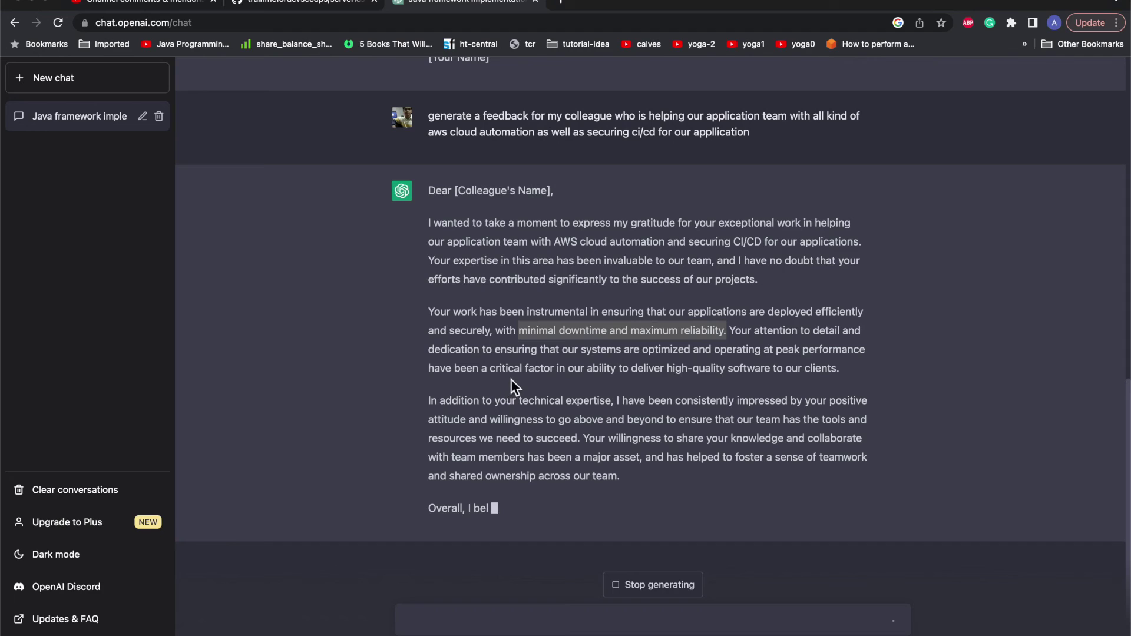
left_click(562, 375)
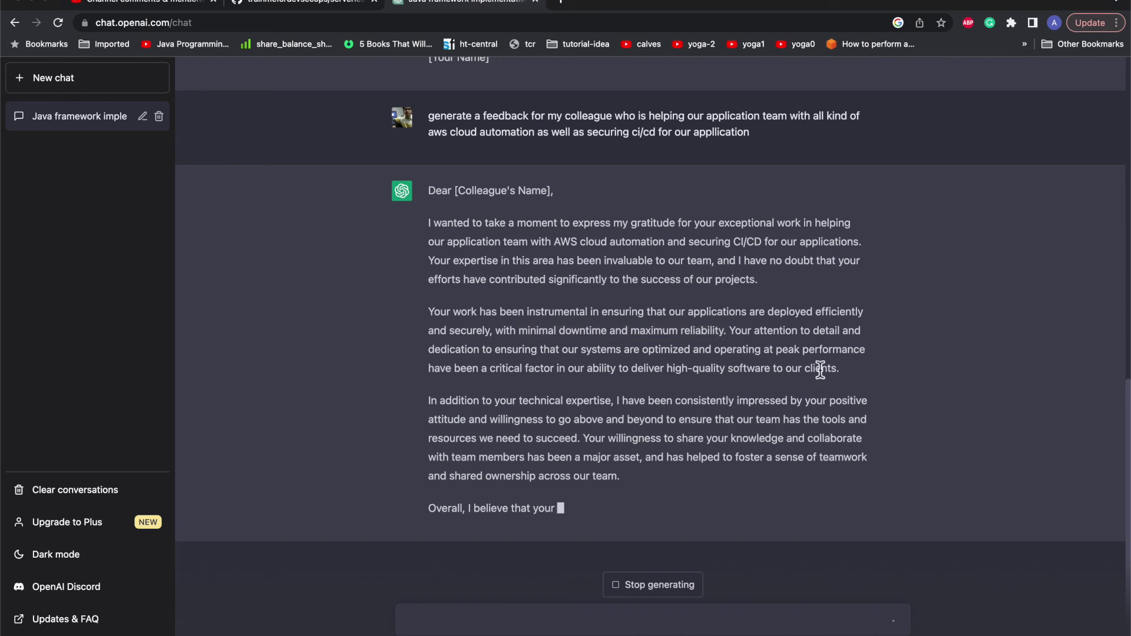
left_click_drag(848, 371, 484, 368)
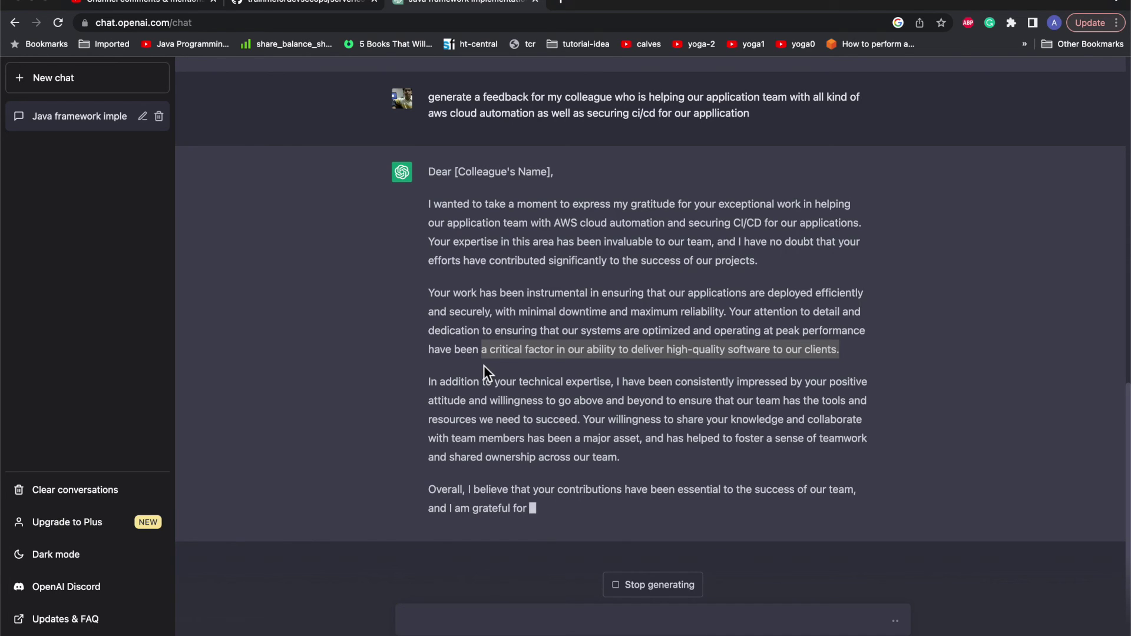
left_click(556, 426)
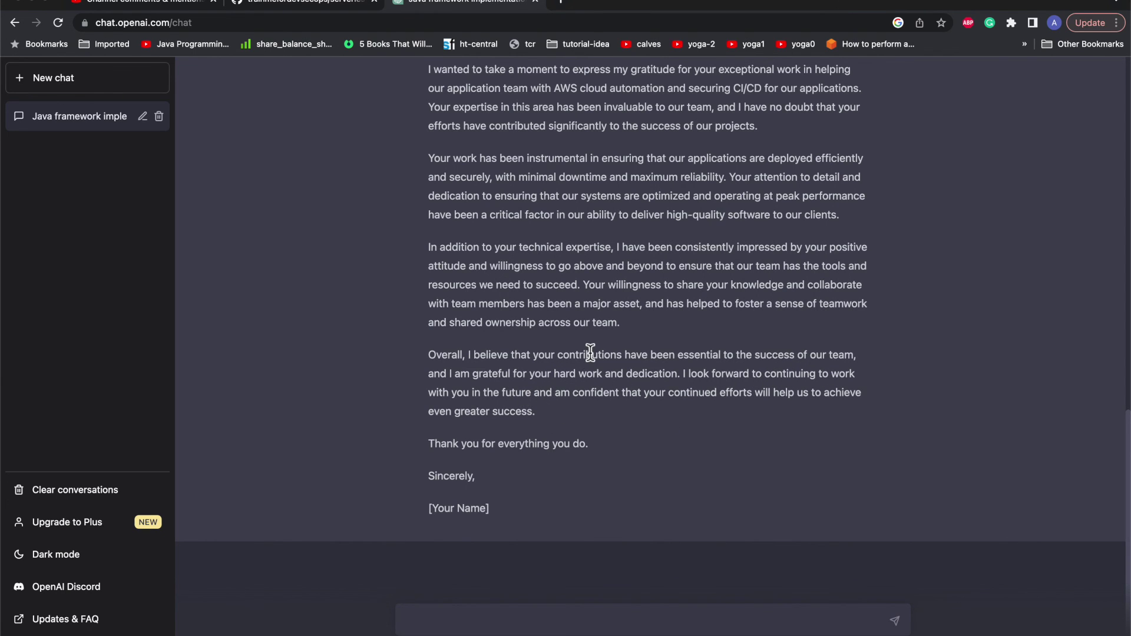
scroll(592, 353, "up", 2)
scroll(590, 350, "down", 2)
scroll(590, 350, "up", 2)
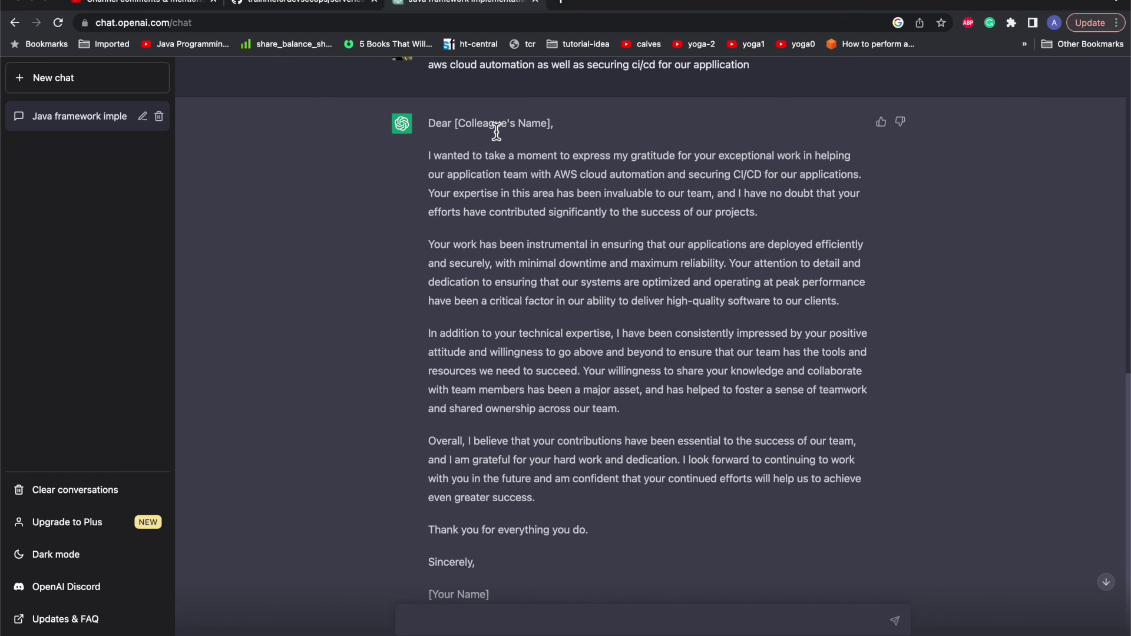
scroll(589, 332, "down", 2)
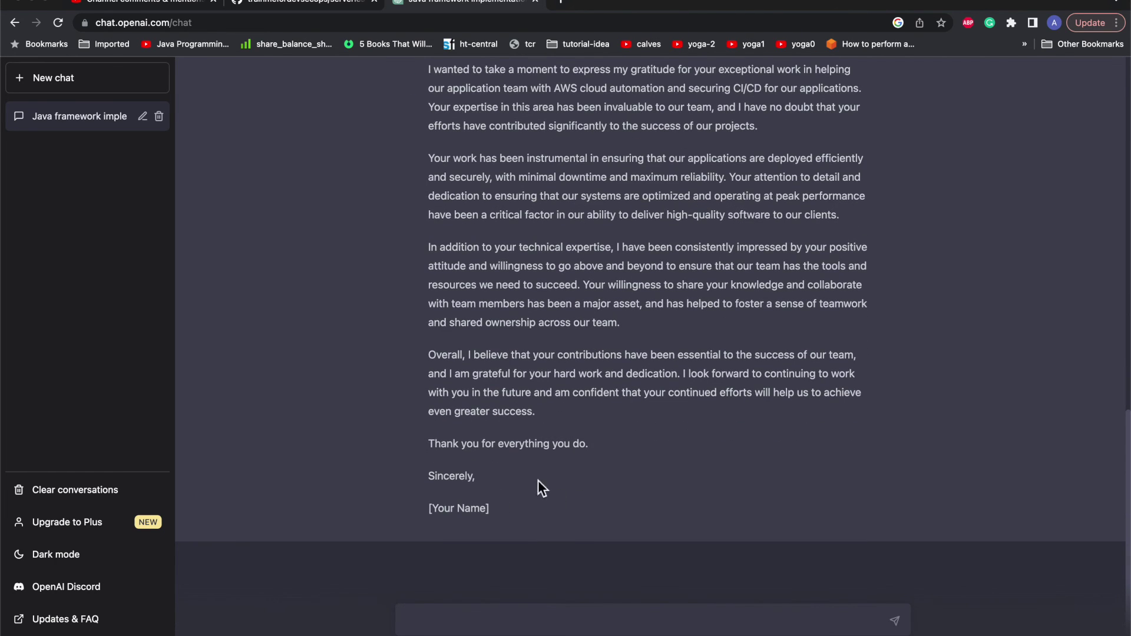
scroll(589, 470, "up", 1)
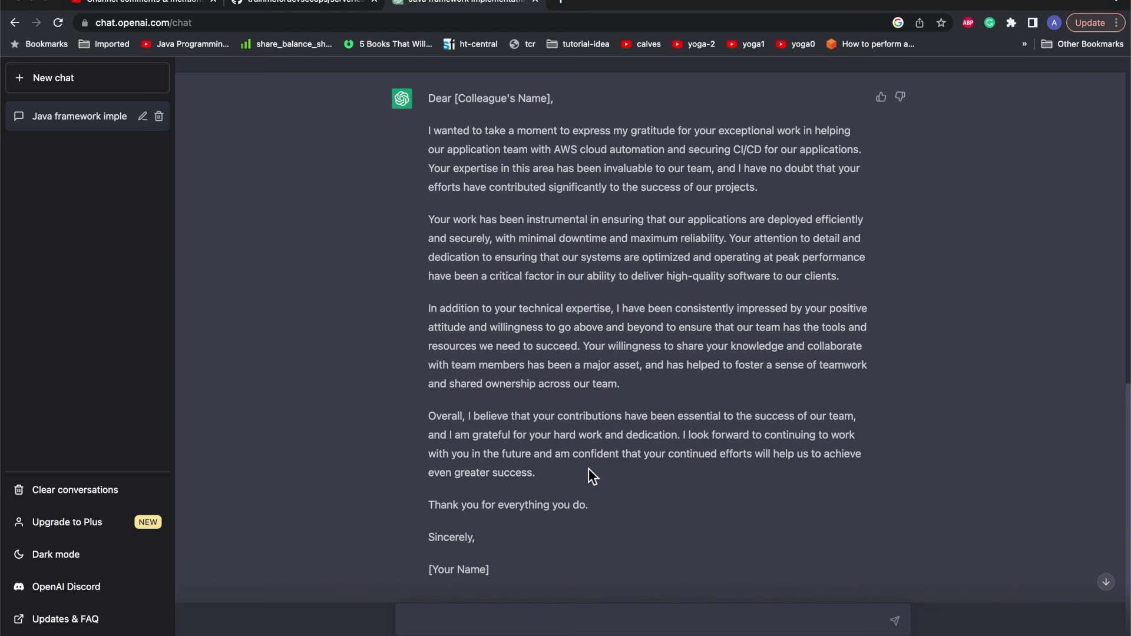
double_click(487, 99)
scroll(487, 105, "down", 1)
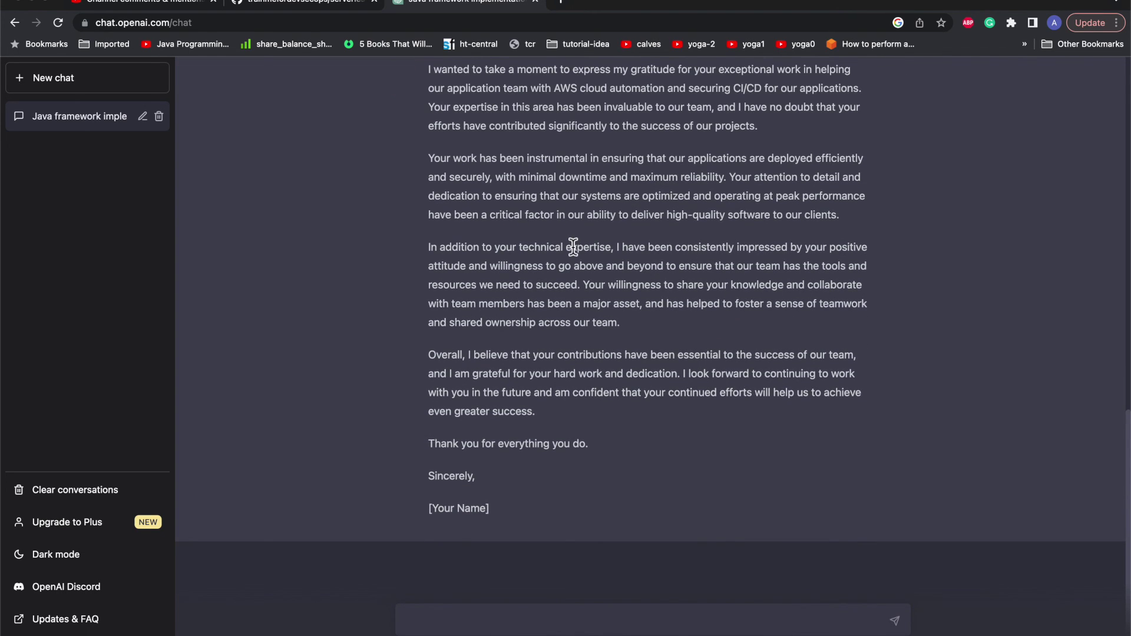
scroll(575, 246, "up", 1)
scroll(652, 313, "up", 2)
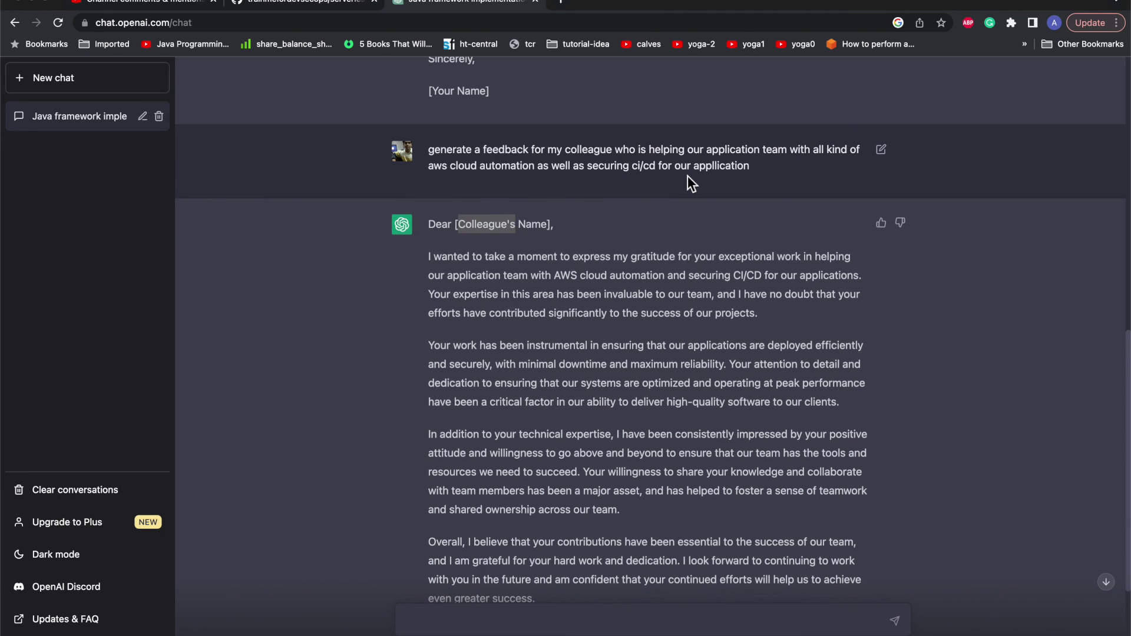
scroll(687, 176, "down", 2)
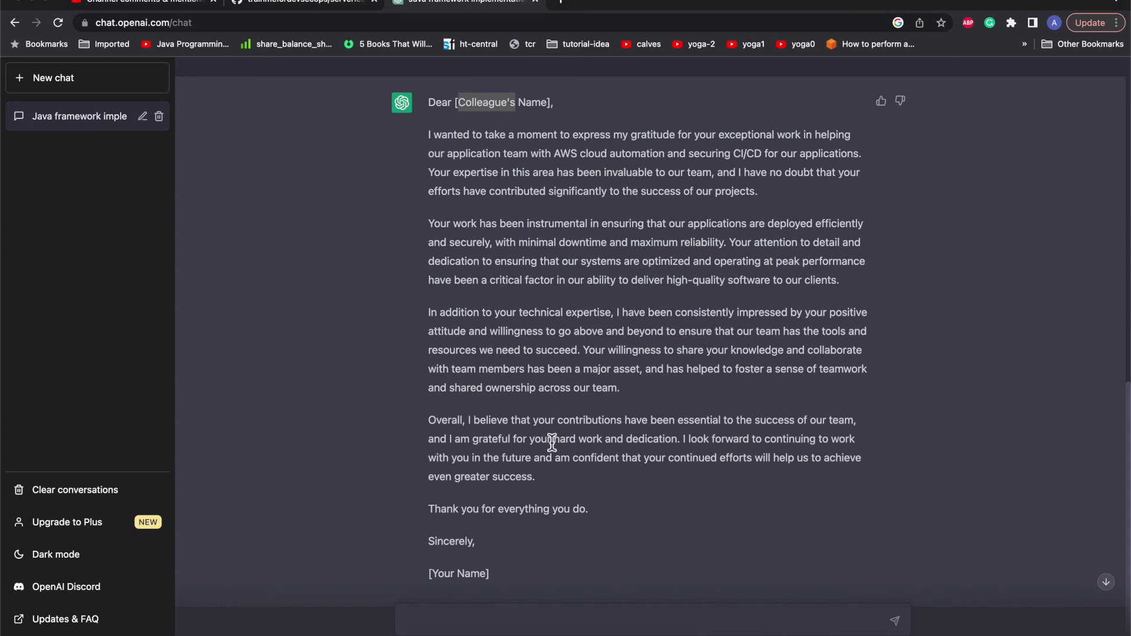
scroll(616, 395, "down", 1)
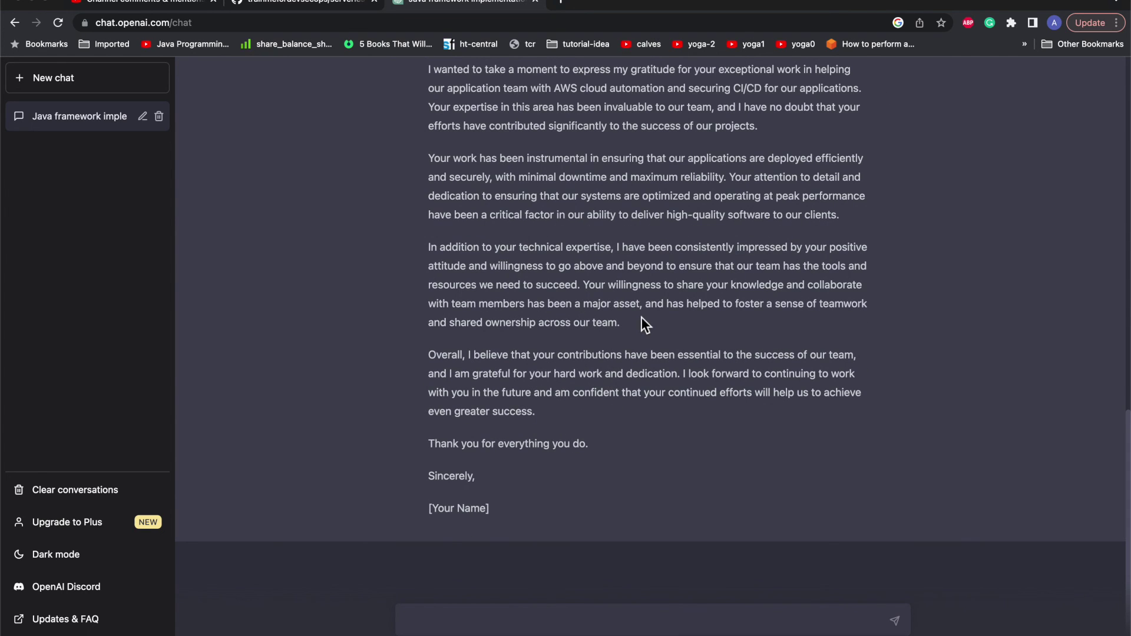